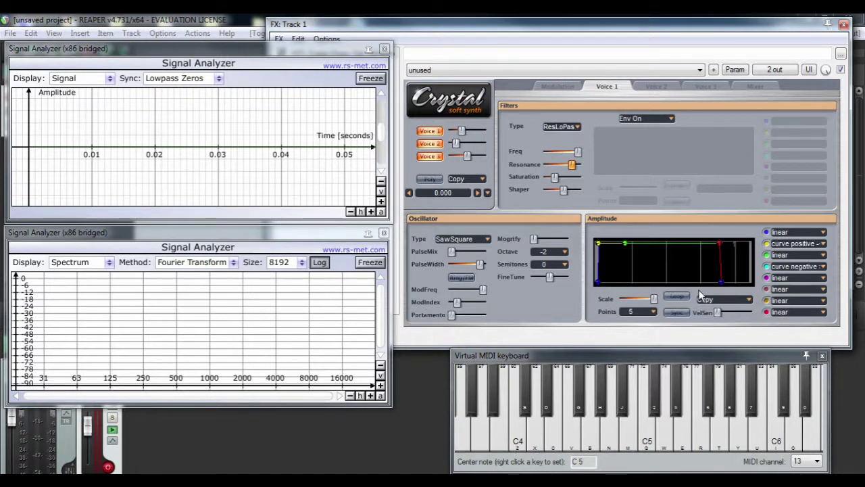
- Keep SawSquare as the oscillator waveform and activate the spectrum analyzer
left_click(489, 238)
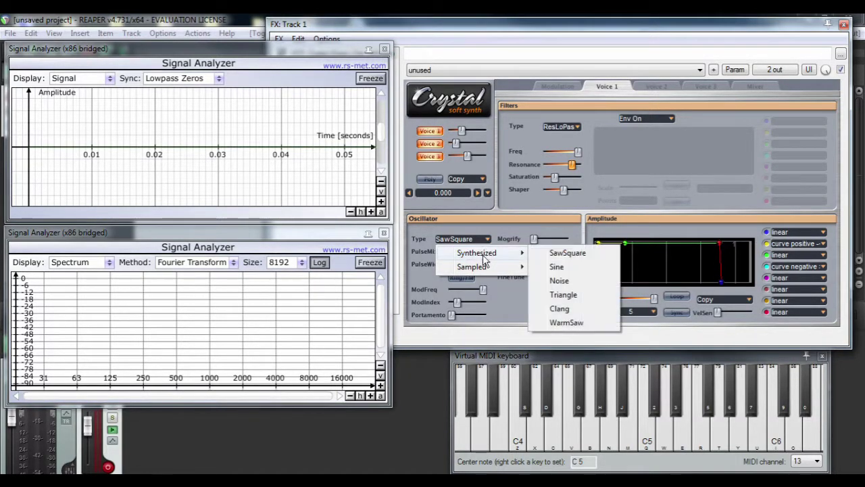
mouse_move(482, 259)
left_click(555, 255)
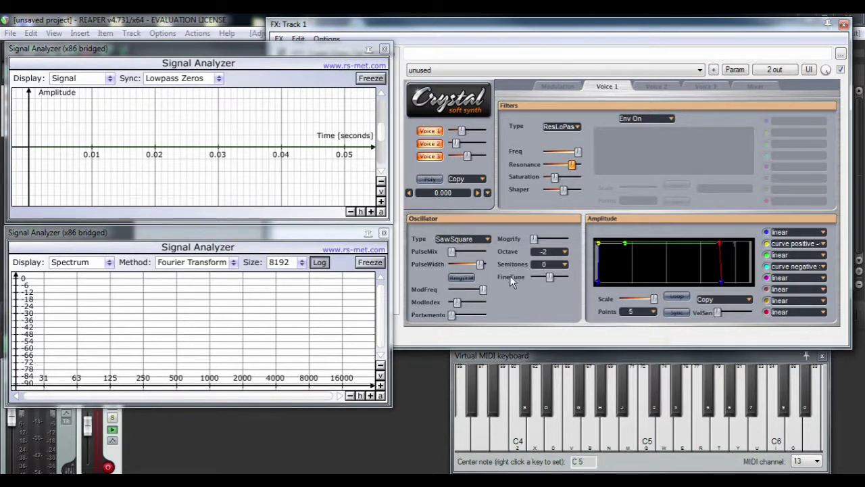
left_click(277, 207)
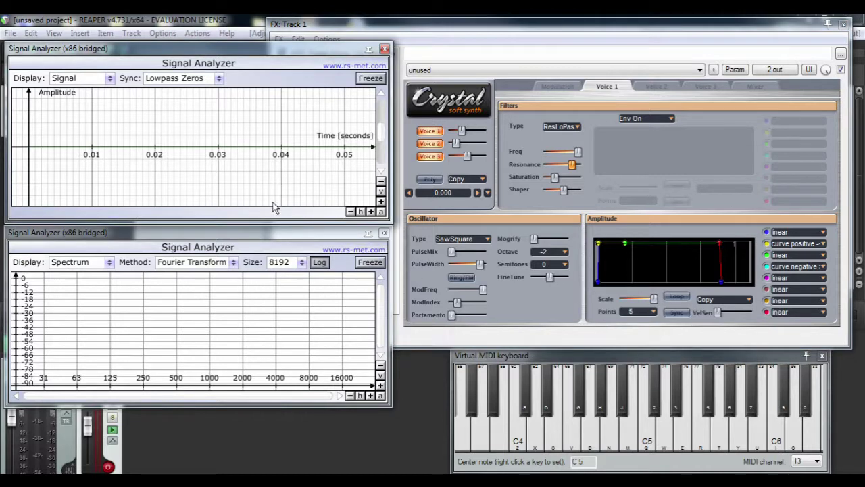
left_click(270, 297)
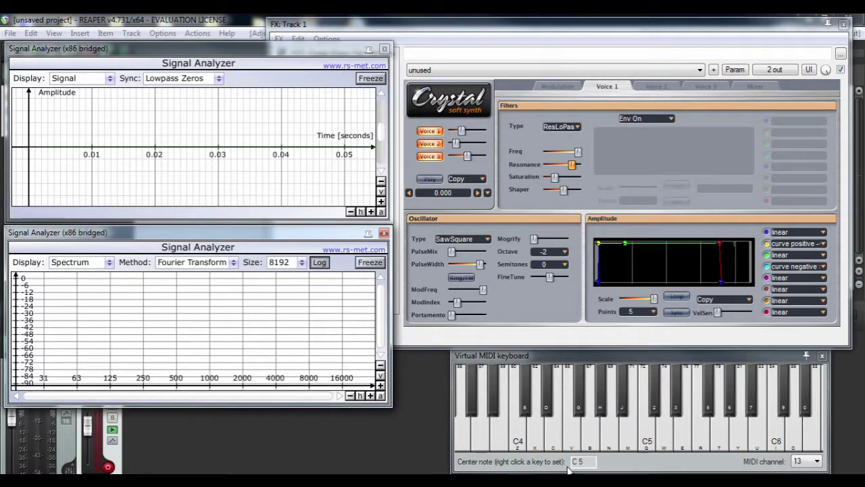
- Play C5 and B4 on the virtual MIDI keyboard to view their waveform and spectrum
left_click(612, 442)
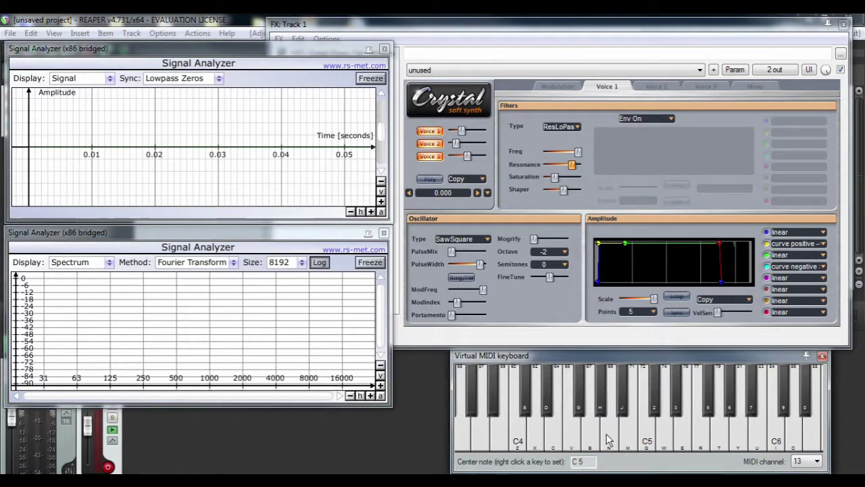
left_click(647, 435)
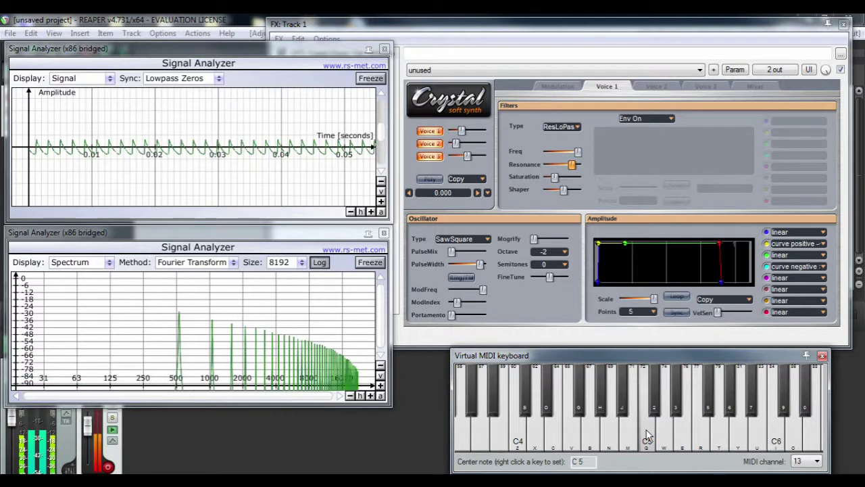
left_click(381, 203)
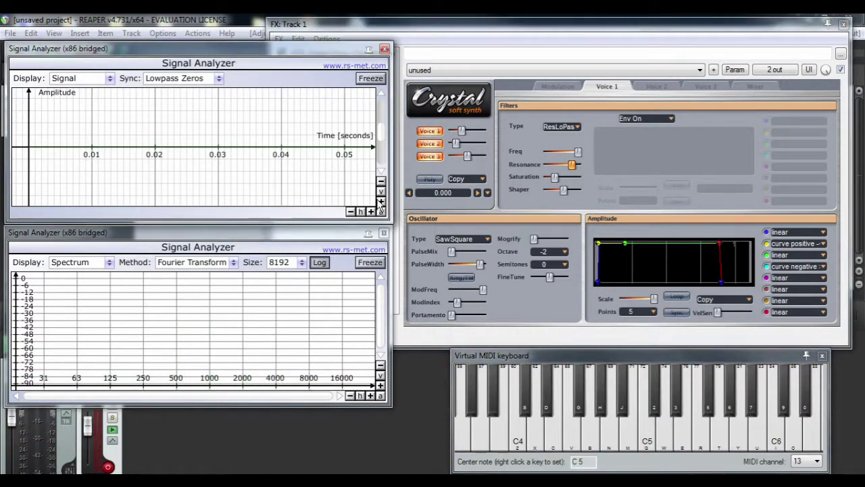
left_click(647, 435)
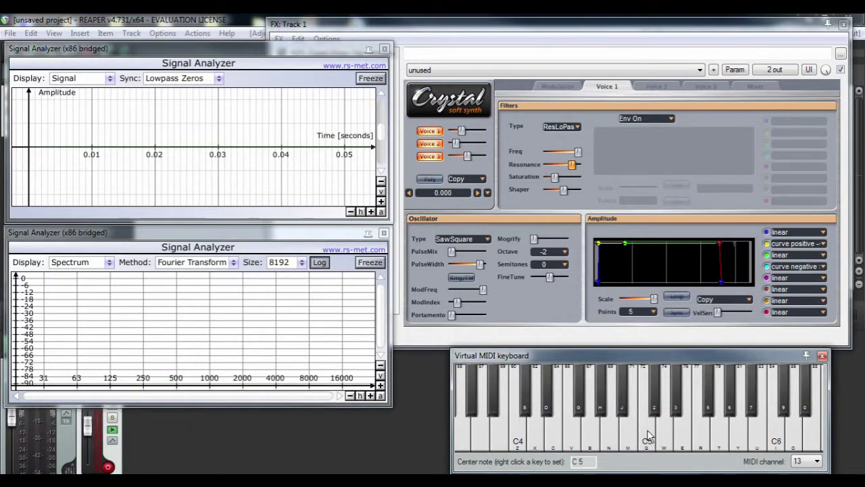
left_click(646, 436)
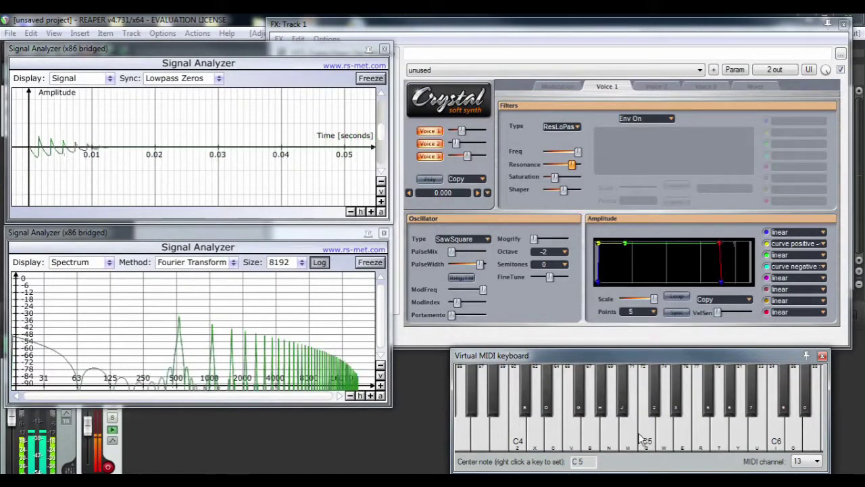
left_click(630, 434)
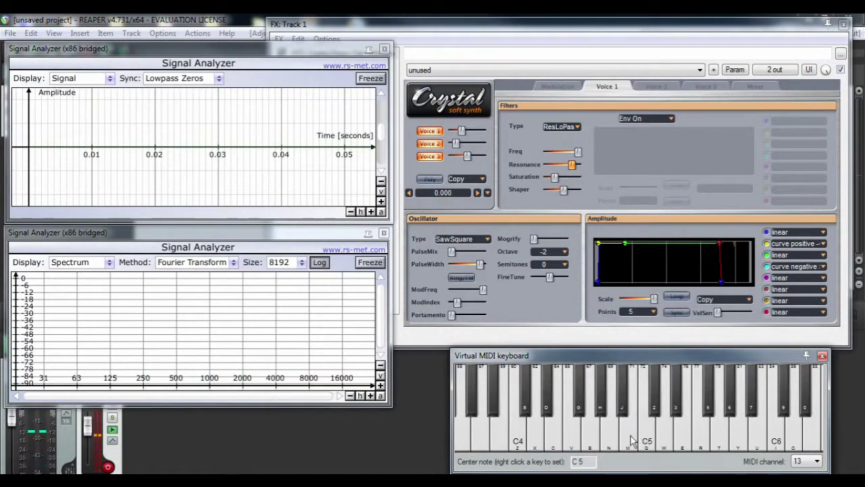
left_click(631, 438)
- Keep ResLoPass as the filter type and turn the resonance down to minimum
left_click(549, 220)
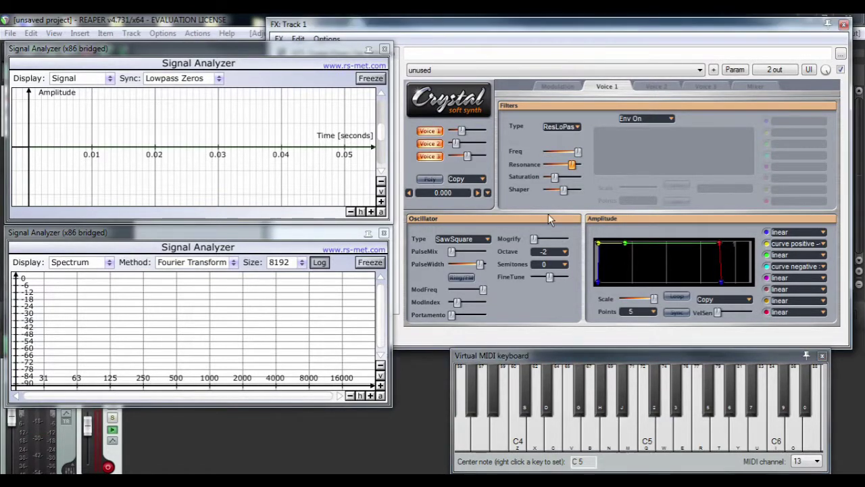
left_click(576, 126)
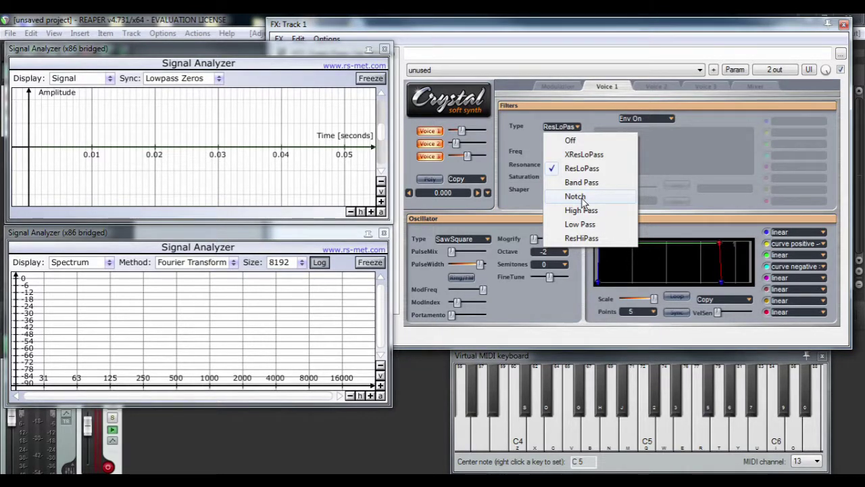
left_click(517, 136)
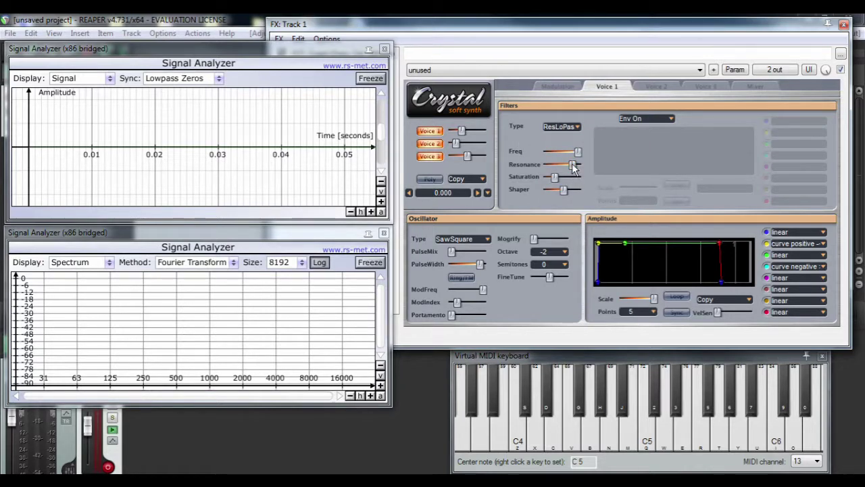
left_click_drag(572, 163, 544, 166)
- Open the cutoff to 17100 Hz, then lower it through 9898 and 7033.7 to about 3978 Hz, auditioning C5
left_click(576, 150)
left_click_drag(576, 150, 583, 148)
left_click(647, 432)
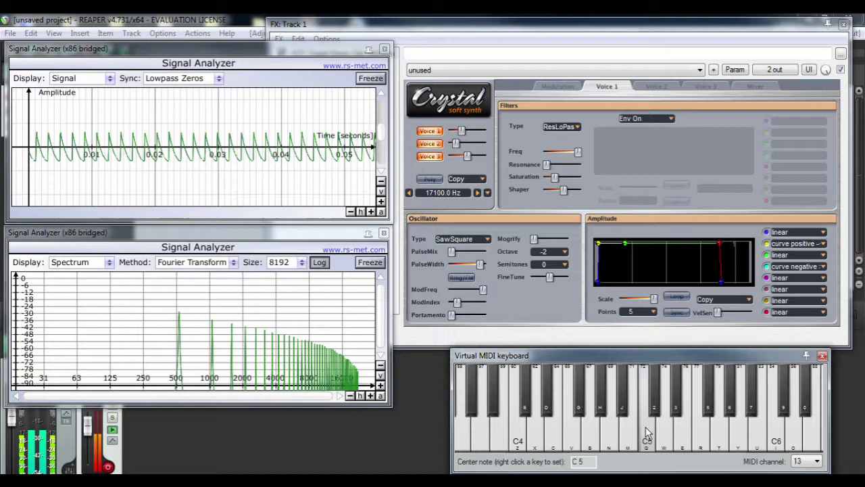
left_click(578, 151)
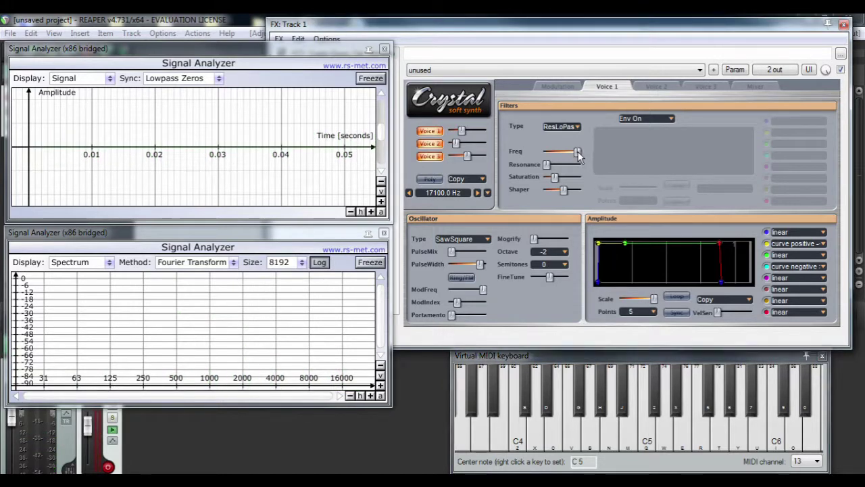
left_click_drag(578, 152, 567, 152)
left_click(284, 303)
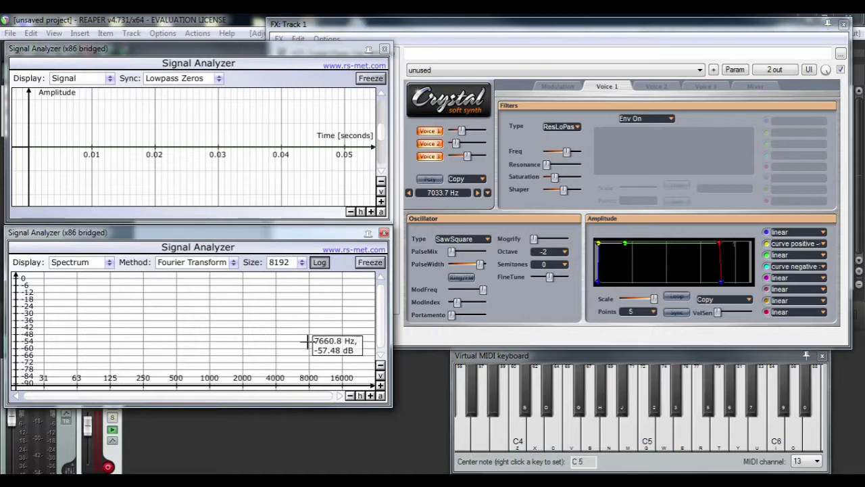
left_click(642, 429)
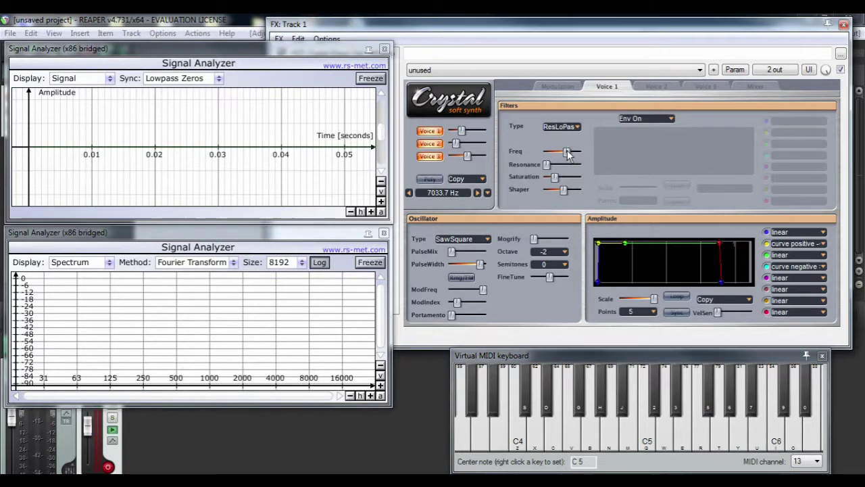
left_click_drag(567, 150, 552, 153)
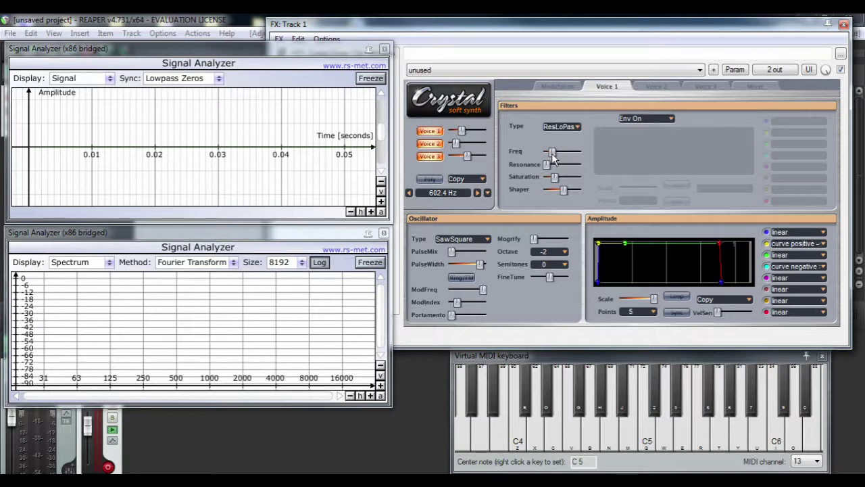
- Play C5 with the spectrum analyzer active to check the harmonics left by the low cutoff
left_click(206, 163)
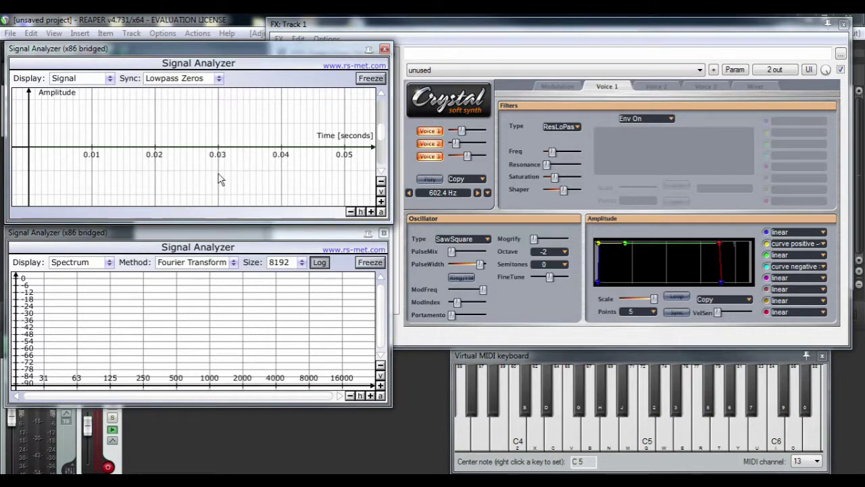
left_click(271, 332)
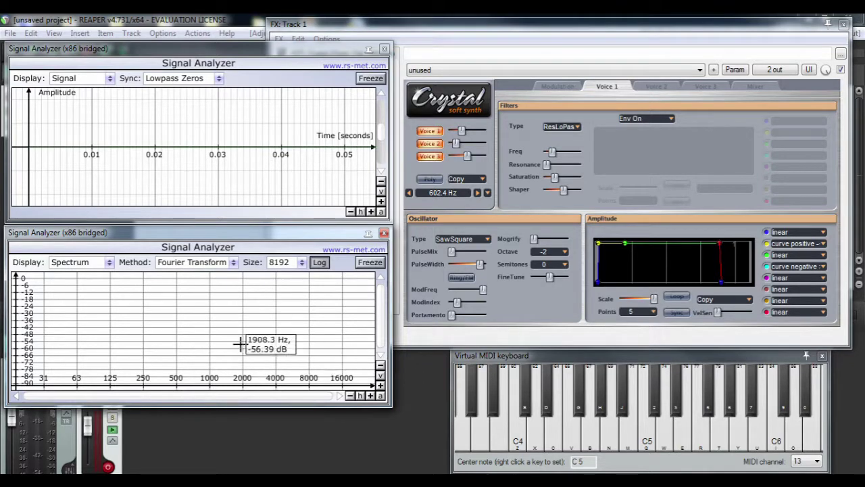
left_click(650, 443)
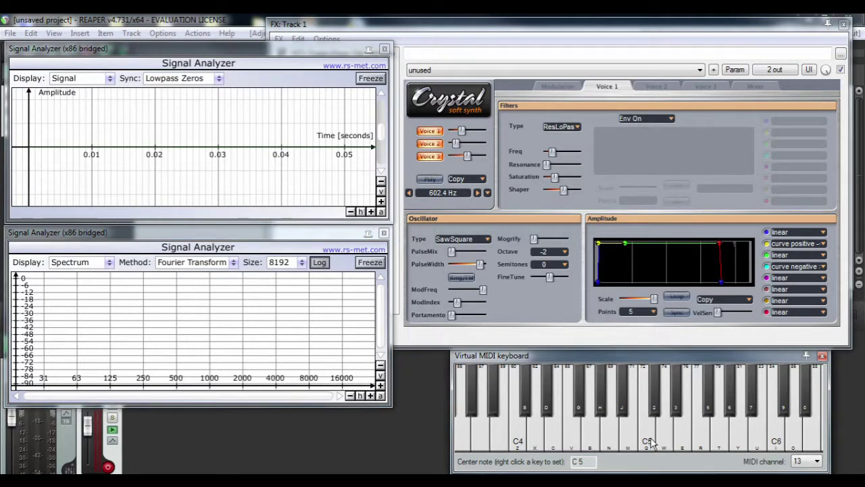
left_click(650, 443)
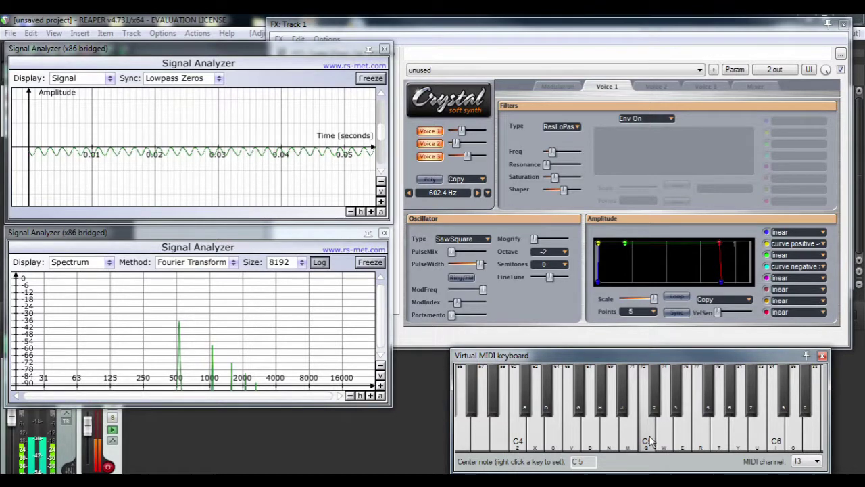
mouse_move(225, 370)
left_click(498, 175)
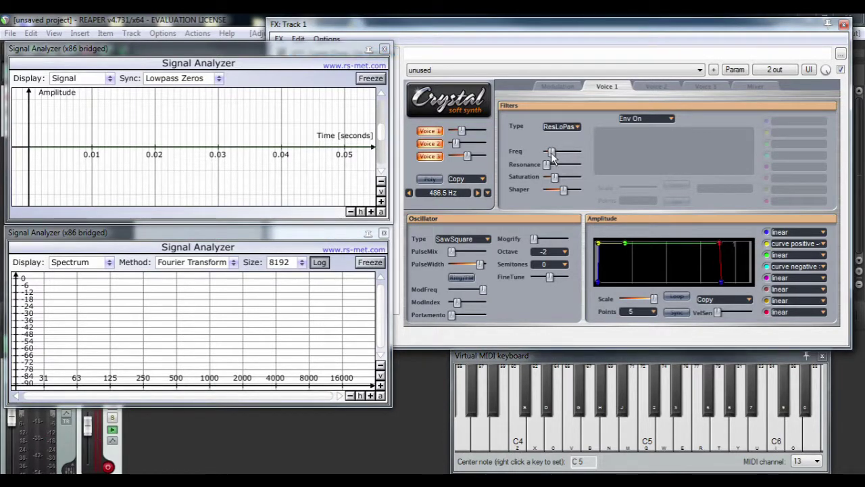
- Return the cutoff to 7033.7 Hz and raise resonance to 0.520, then 0.660, auditioning C5
left_click_drag(553, 155, 569, 158)
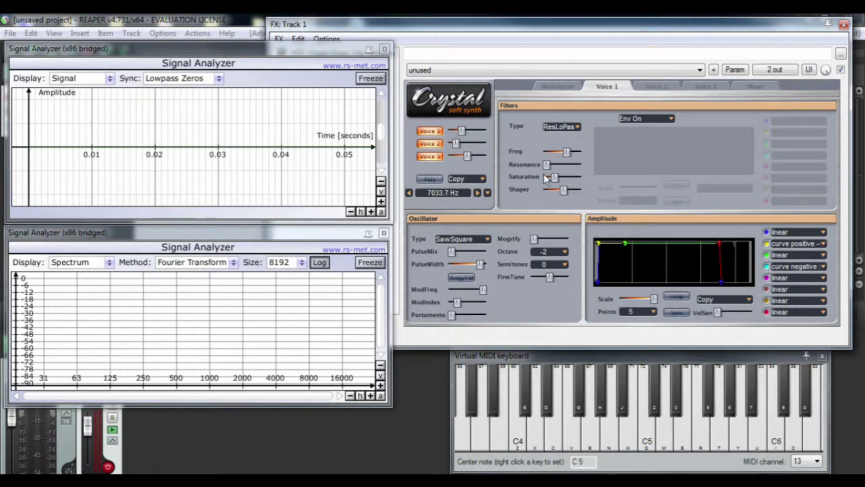
left_click(649, 419)
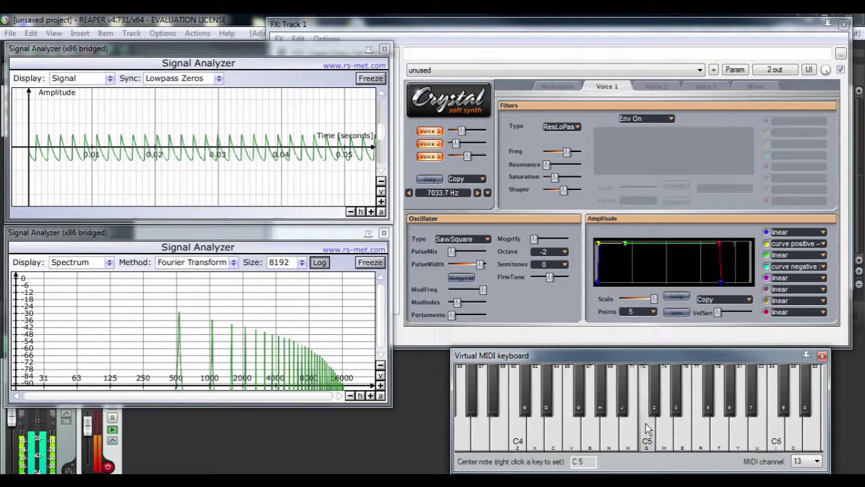
left_click(546, 165)
left_click_drag(546, 164, 565, 161)
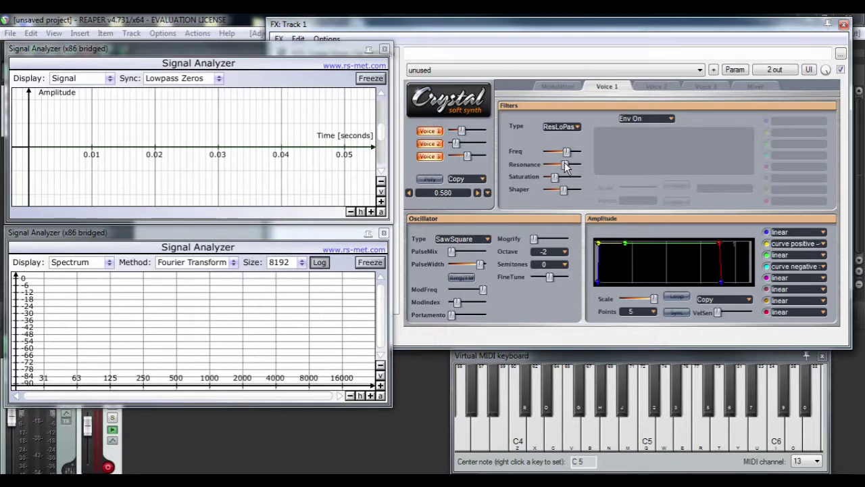
left_click(649, 441)
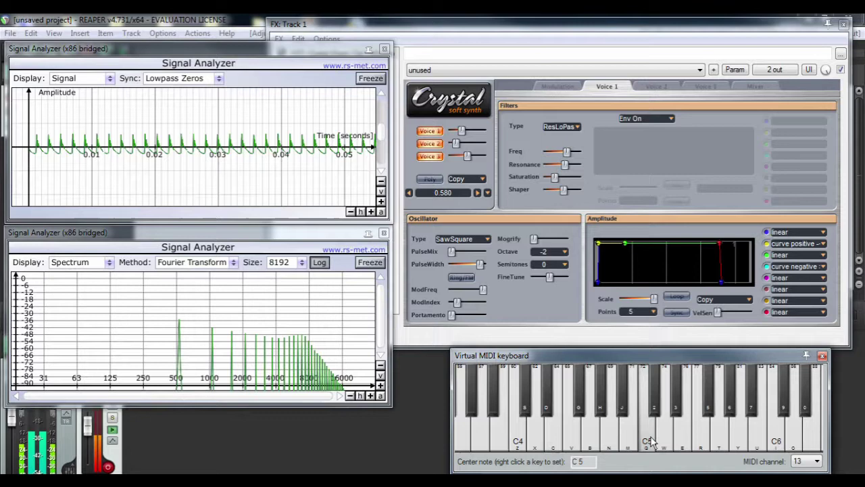
left_click(533, 149)
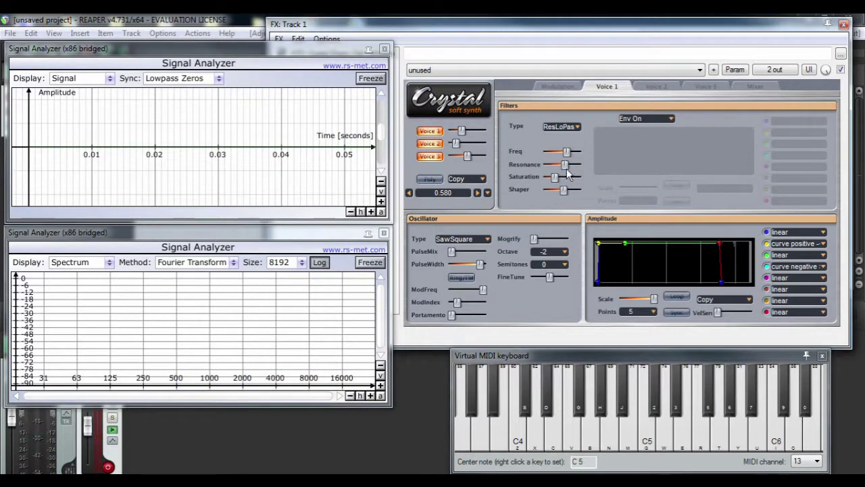
left_click_drag(568, 170, 569, 170)
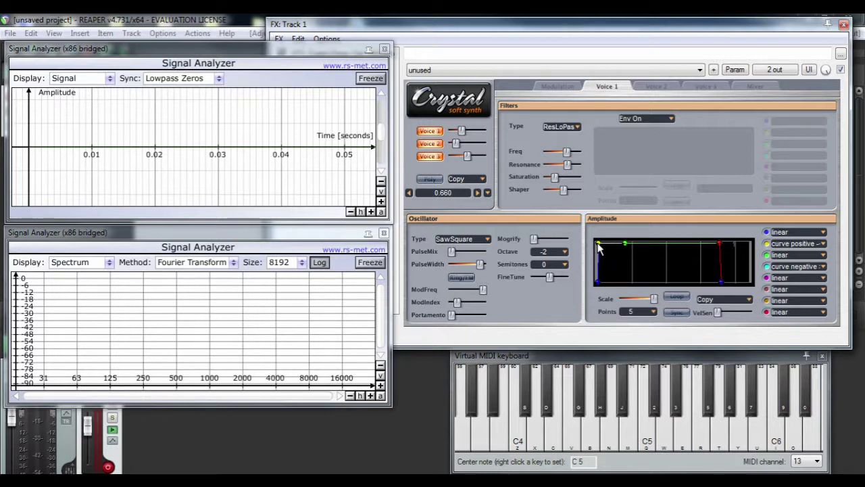
- Move the first envelope peak later and lower the sustain and release points to about 0.53
left_click_drag(597, 244, 626, 260)
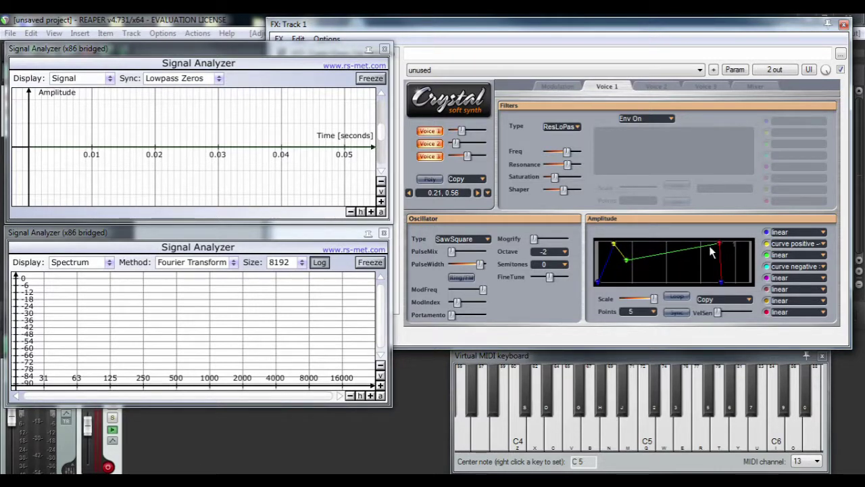
left_click_drag(719, 243, 713, 260)
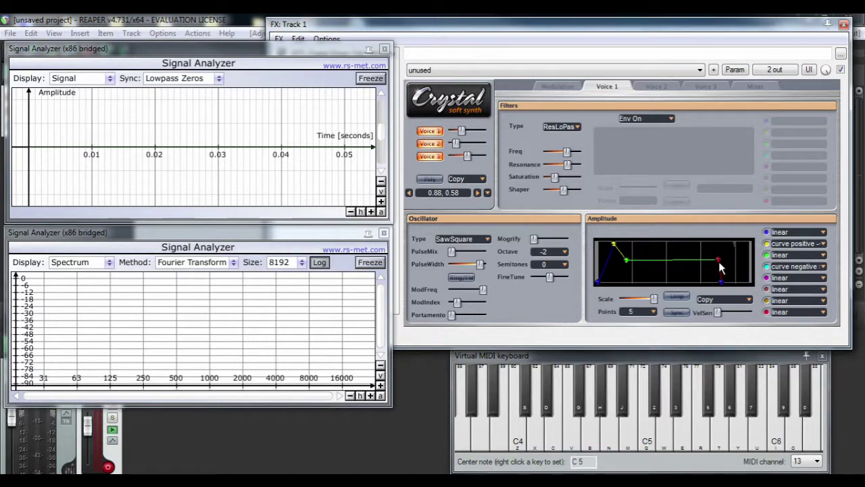
left_click_drag(720, 265, 720, 267)
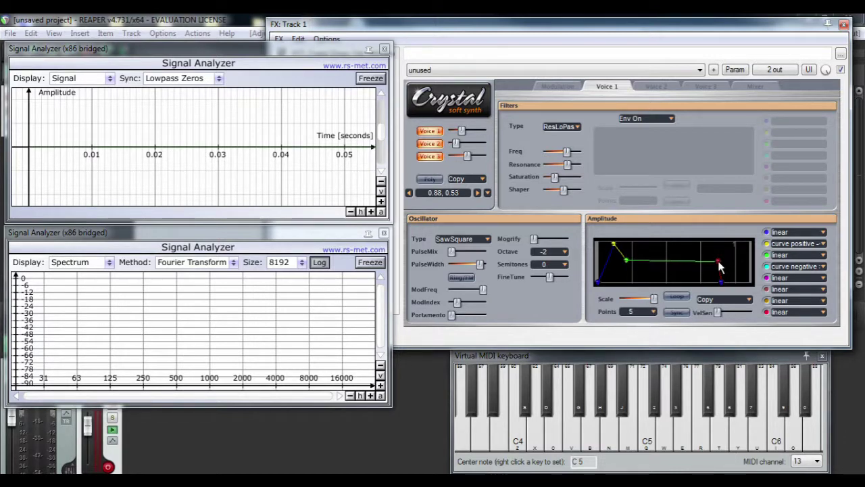
left_click(626, 261)
left_click(646, 438)
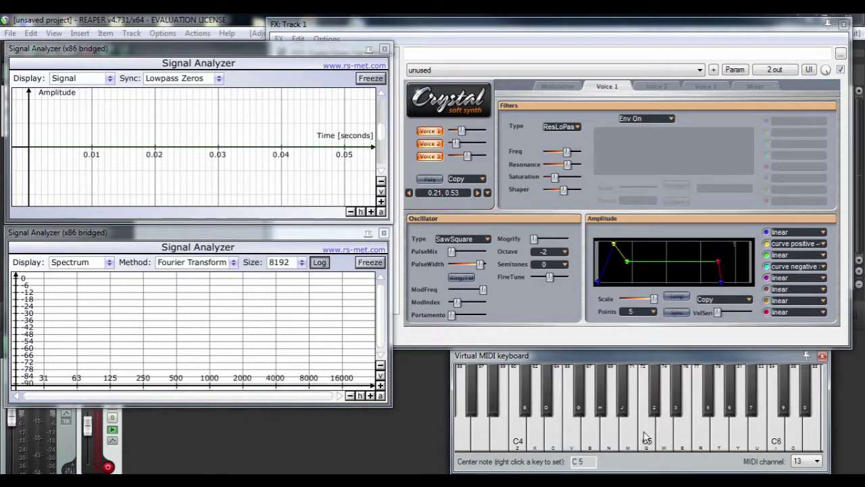
- Set resonance to zero and open the cutoff to 16424.8 Hz, auditioning C5 afterwards
left_click(645, 438)
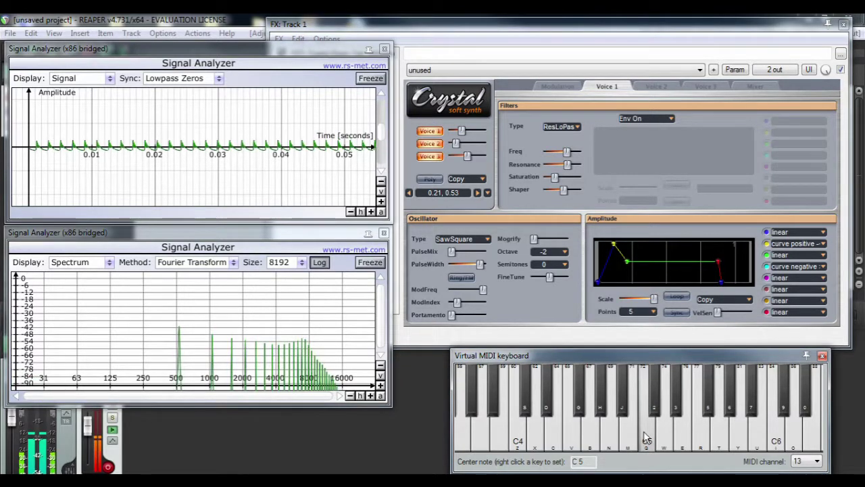
left_click(592, 217)
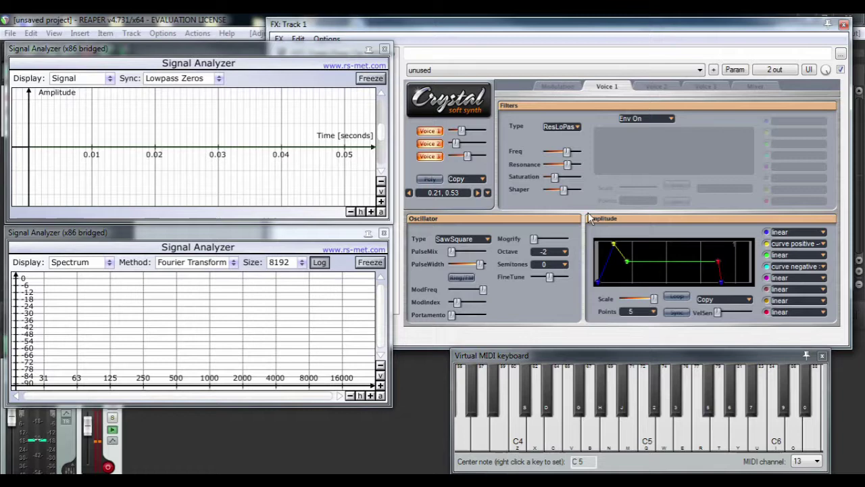
mouse_move(567, 164)
left_mouse_down()
mouse_move(544, 164)
mouse_move(579, 155)
left_mouse_up()
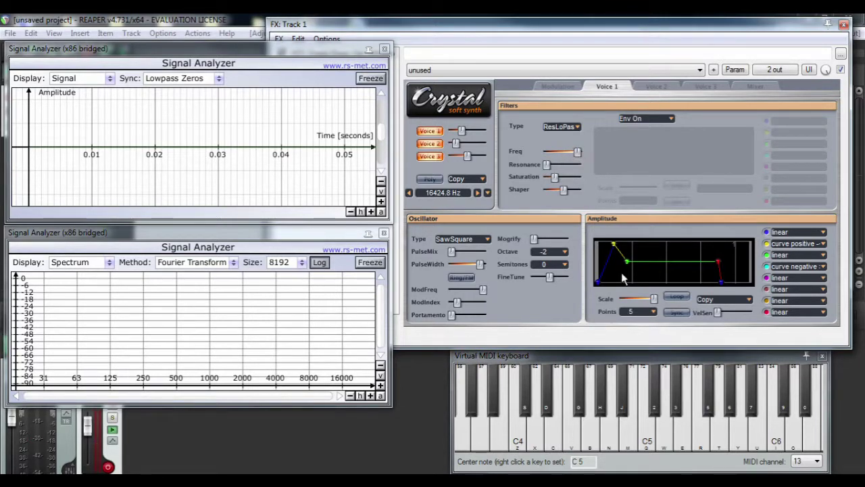
left_click(672, 421)
left_click(647, 438)
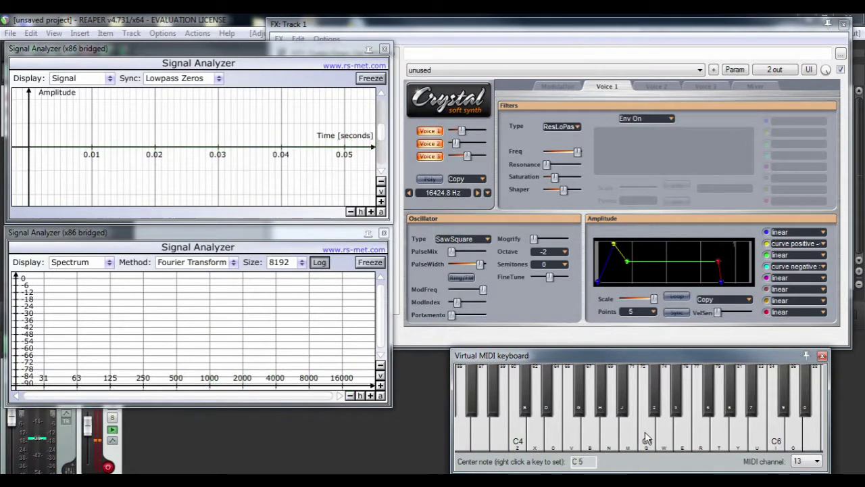
left_click(647, 438)
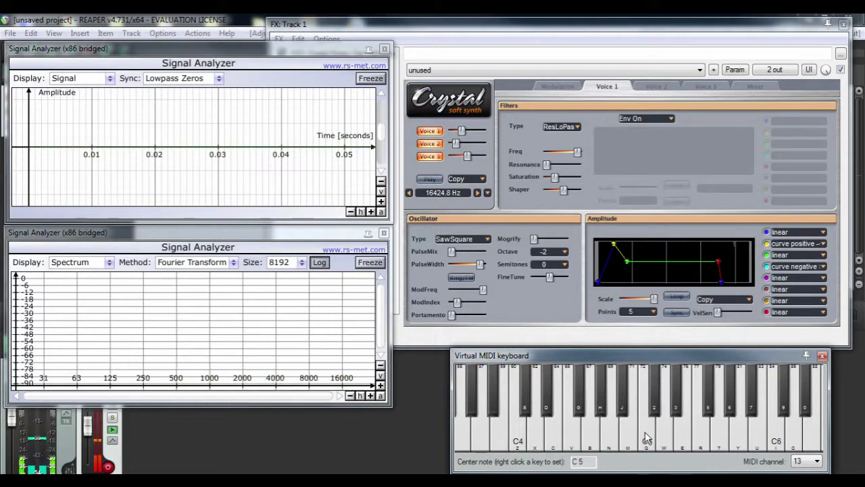
left_click(625, 337)
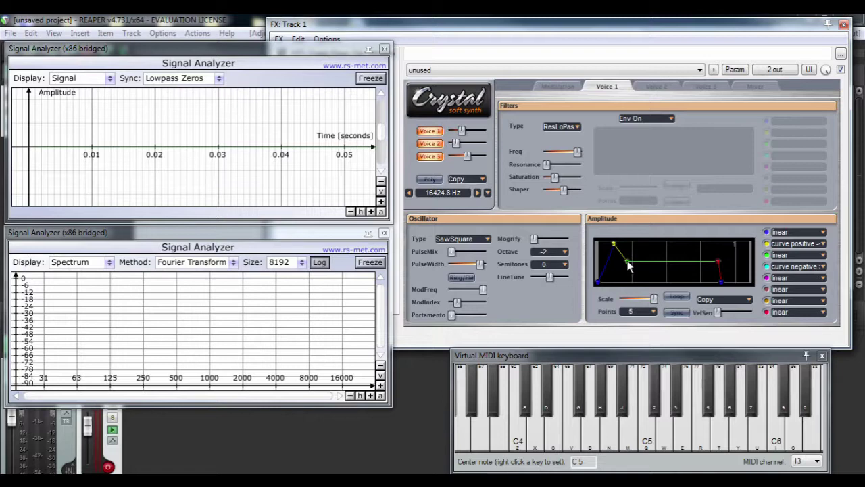
- Raise the middle and end envelope points to the top and lower the attack point, then play C5
left_click_drag(627, 266, 656, 244)
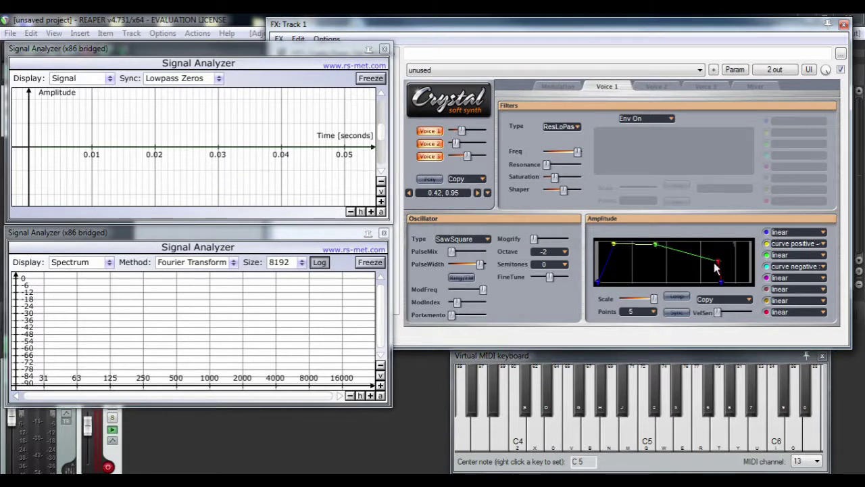
left_click_drag(720, 262, 720, 243)
left_click_drag(612, 248, 670, 243)
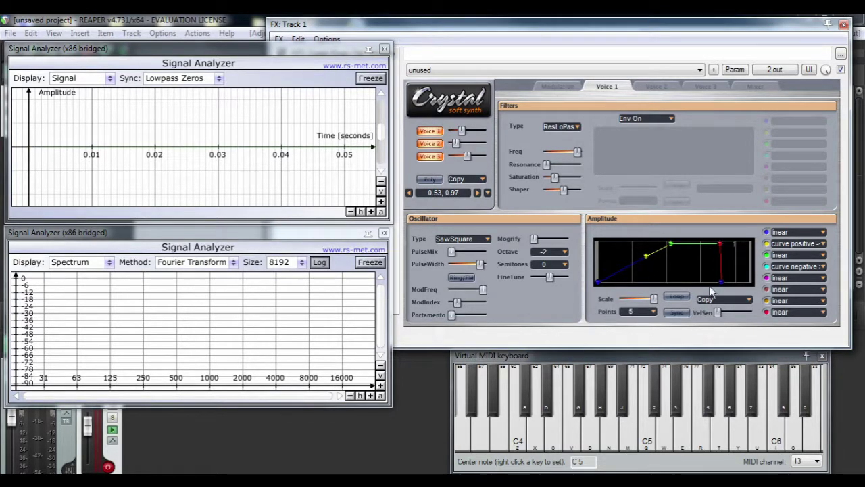
left_click(648, 438)
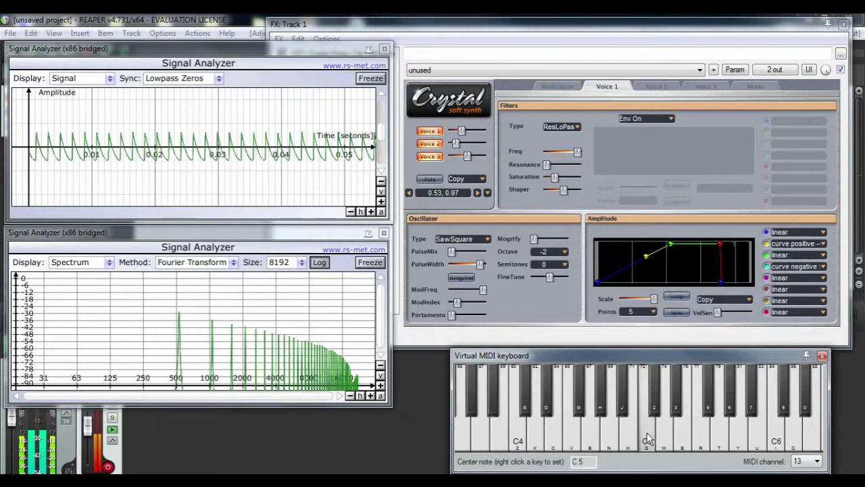
left_click(648, 438)
- Move the yellow point to full level at the start, drop the red and green points near zero, then play C5
left_click(646, 257)
left_click_drag(645, 254, 602, 242)
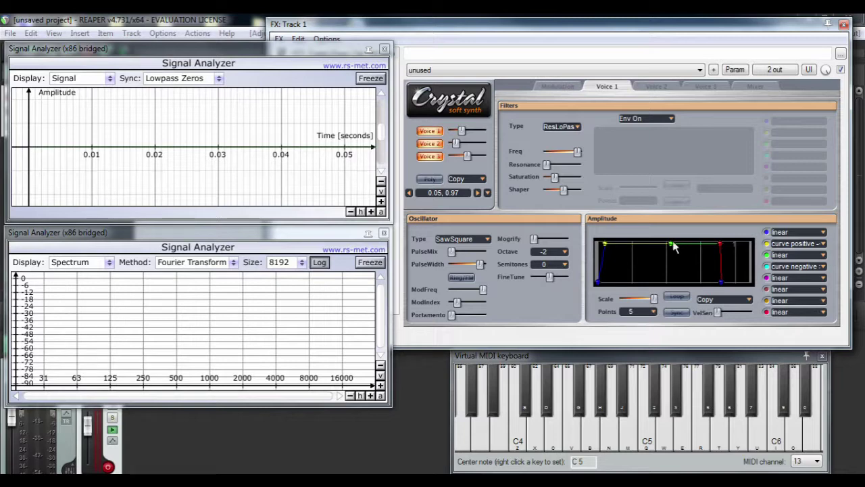
left_click_drag(720, 245, 722, 274)
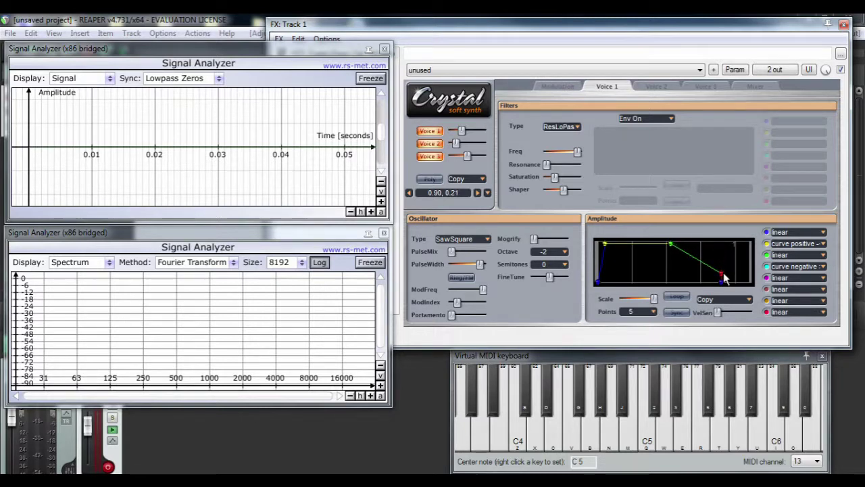
left_click_drag(671, 244, 713, 273)
left_click(648, 440)
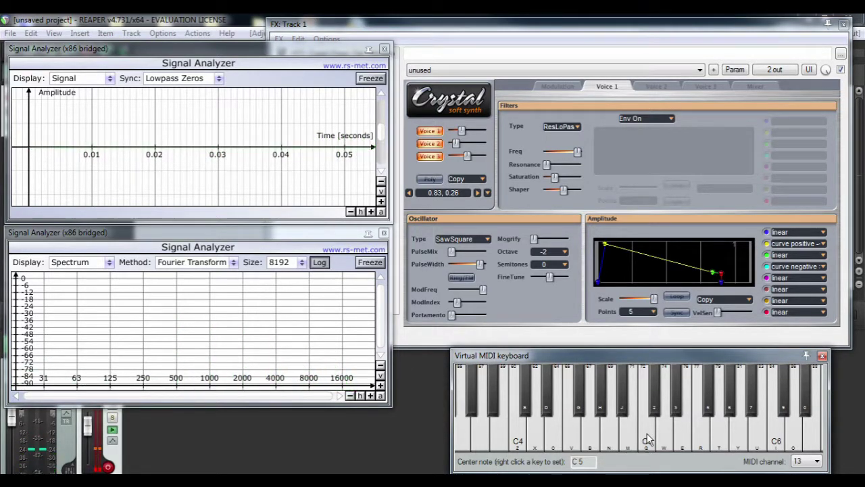
left_click(648, 439)
left_click(537, 150)
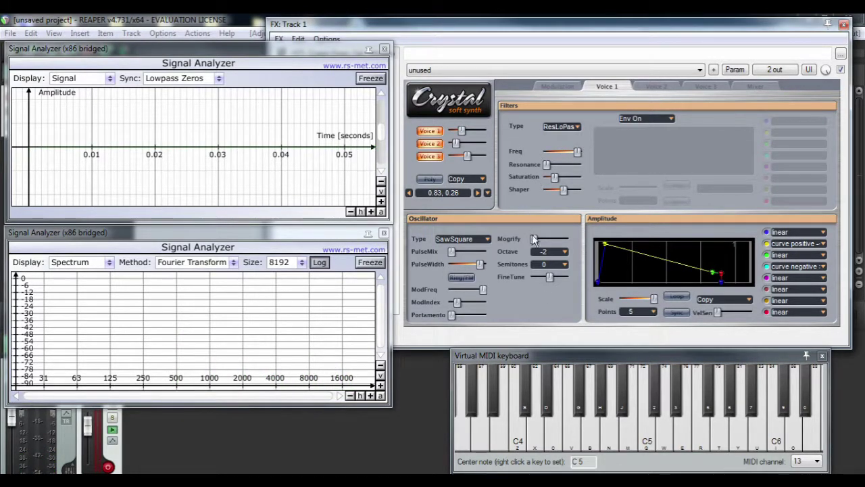